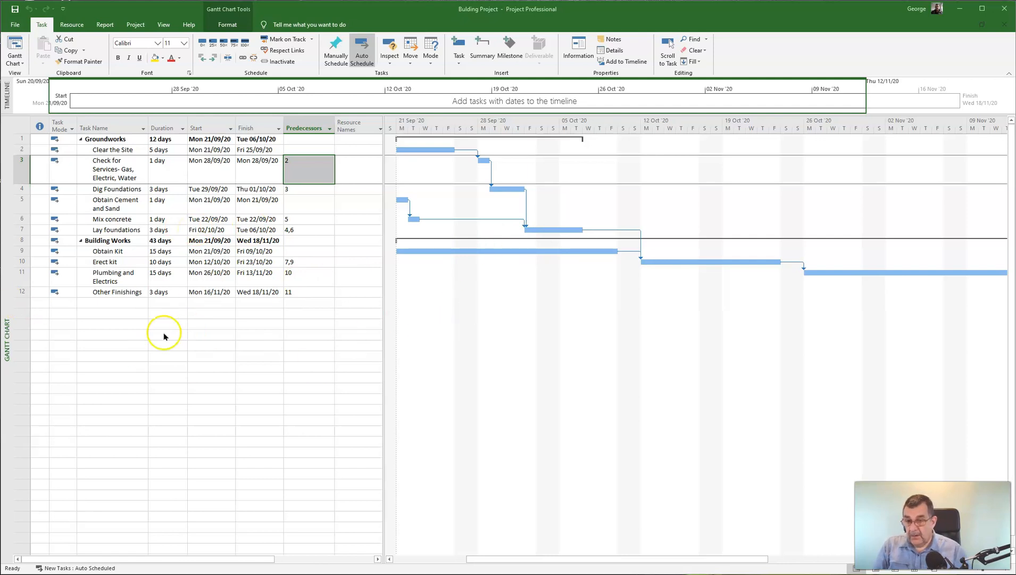
# - Add task 13 named 'Completed House Milestone' below Other Finishings
pyautogui.click(112, 302)
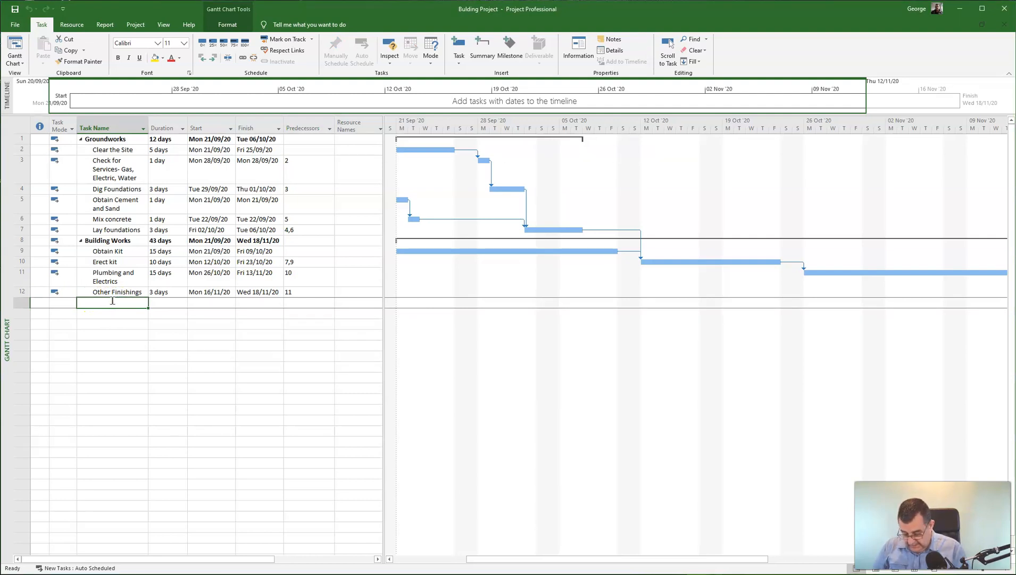
pyautogui.write('Completed H')
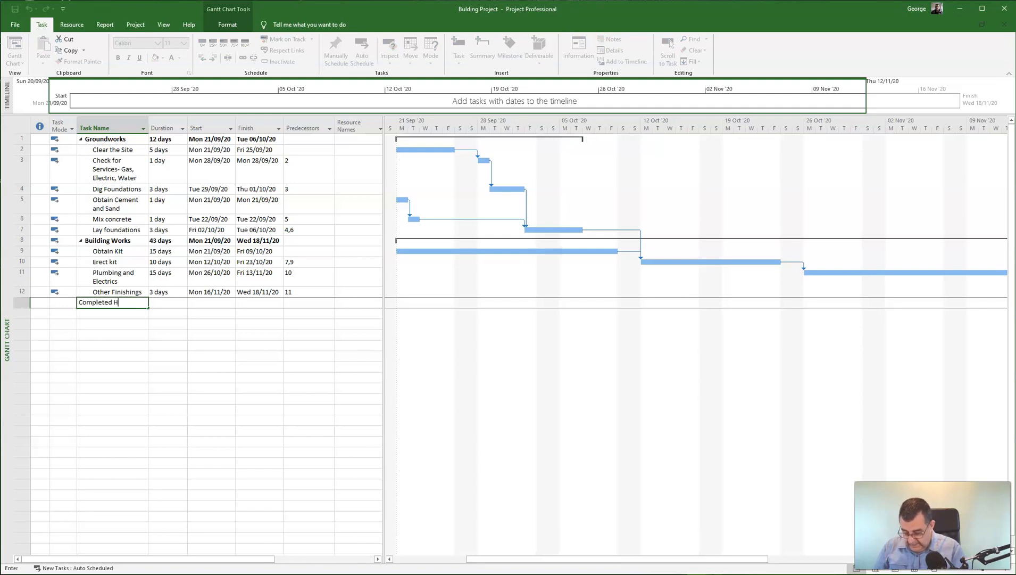
pyautogui.write('ouse Milestone')
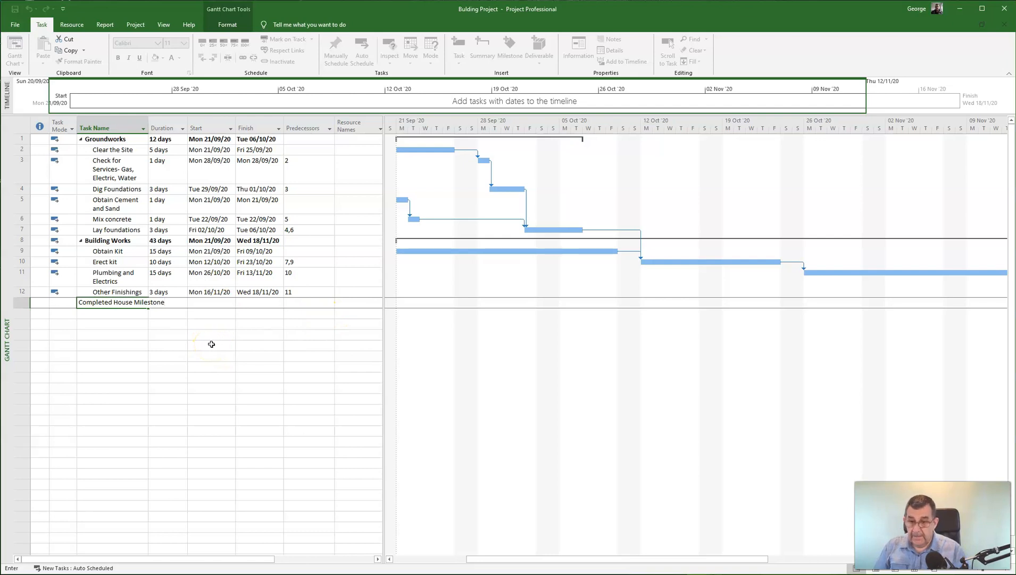
pyautogui.press('Return')
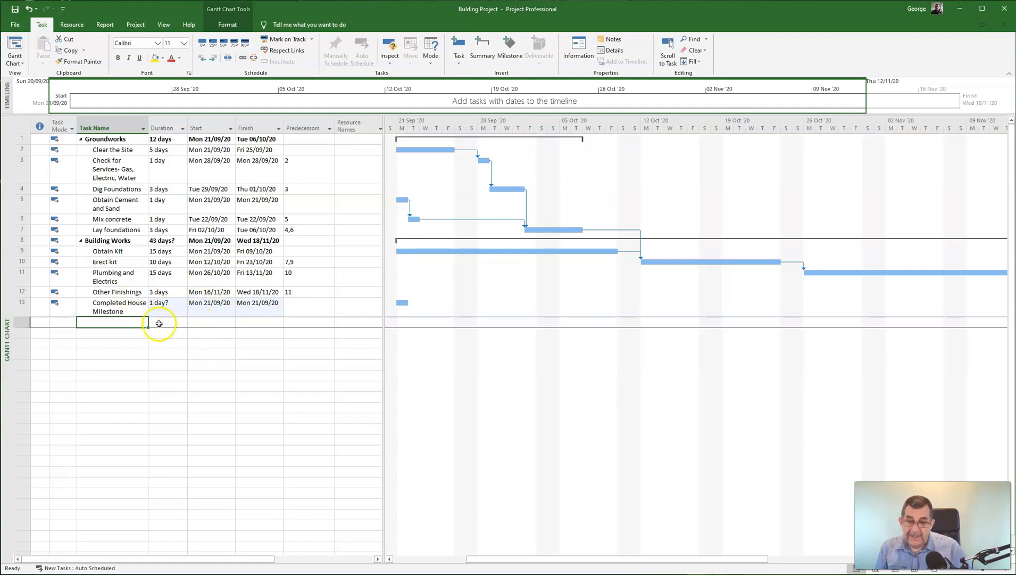
# - Give Completed House Milestone a duration of 0 days so it becomes a milestone diamond
pyautogui.click(172, 309)
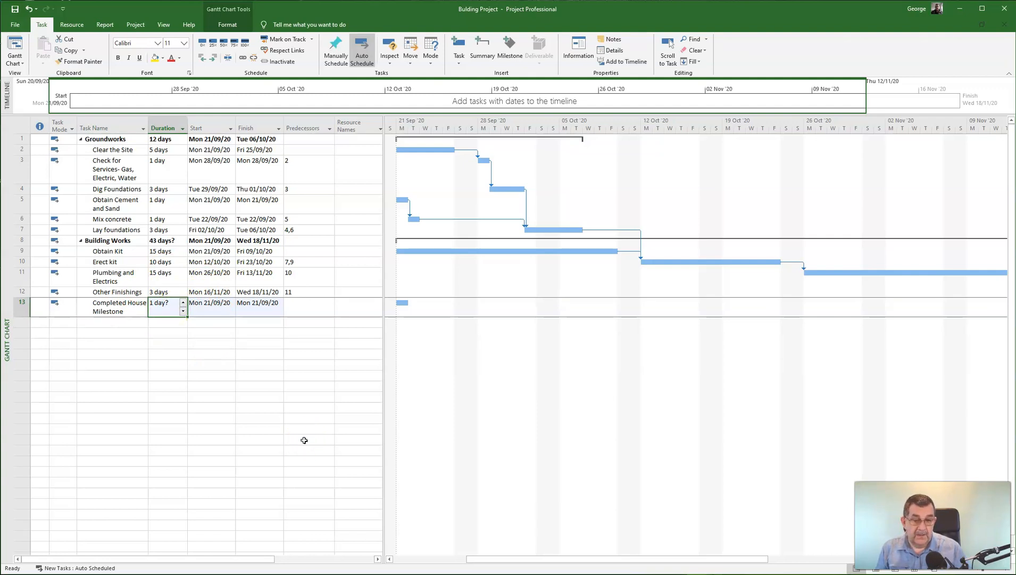
pyautogui.write('0')
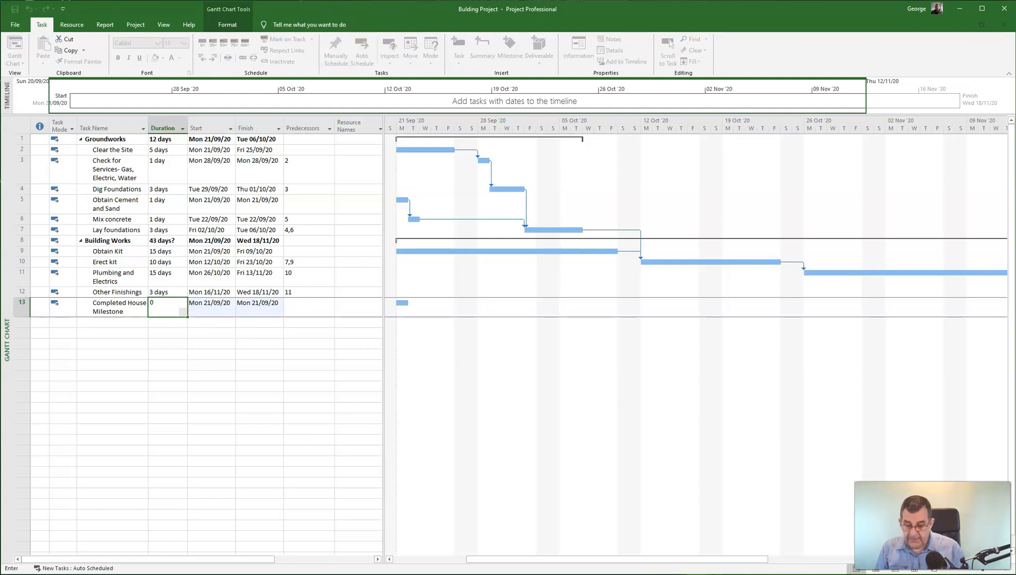
pyautogui.press('Return')
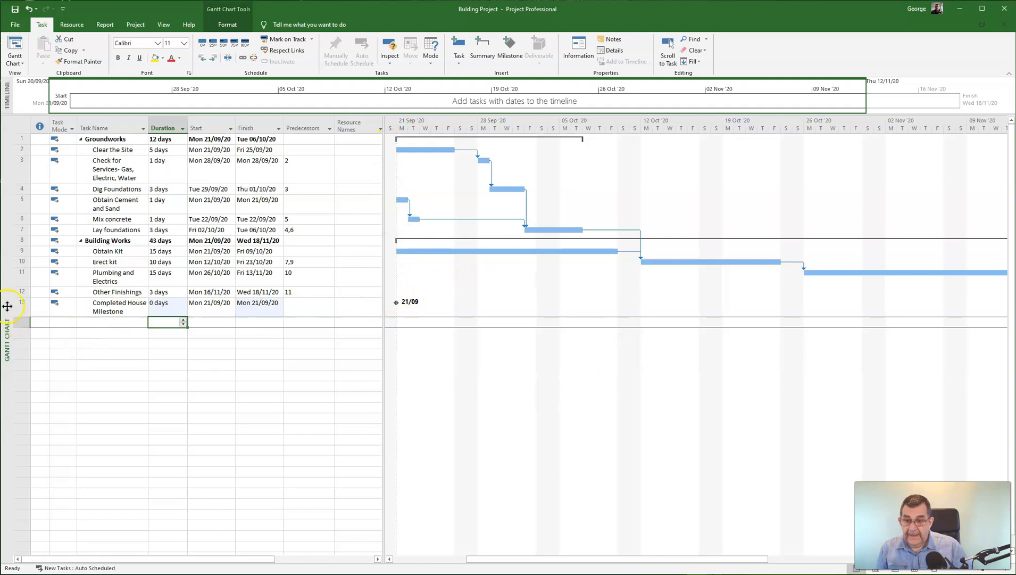
# - Set predecessor 12 (Other Finishings) on Completed House Milestone, moving it to 18/11/20
pyautogui.click(312, 311)
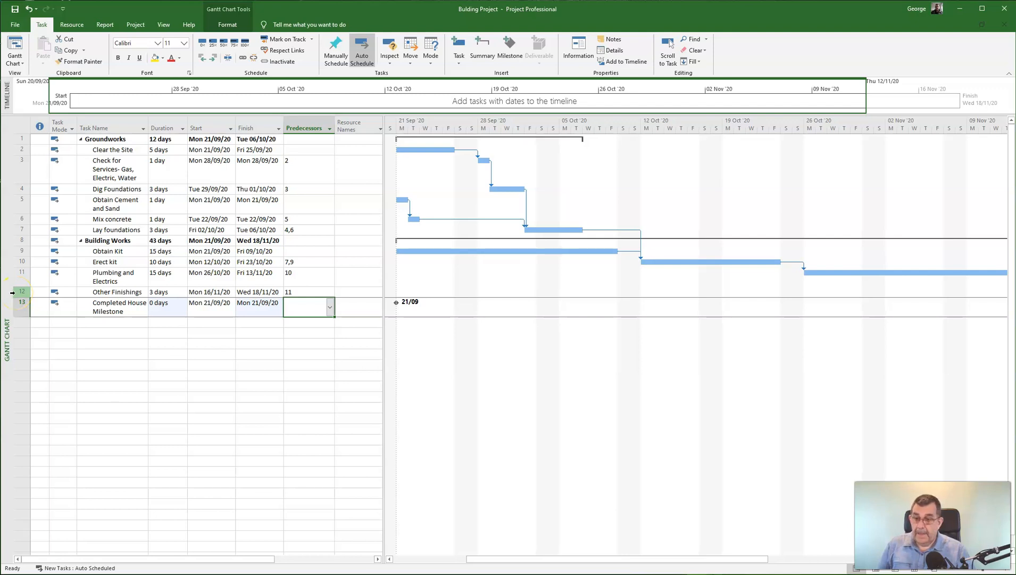
pyautogui.click(305, 307)
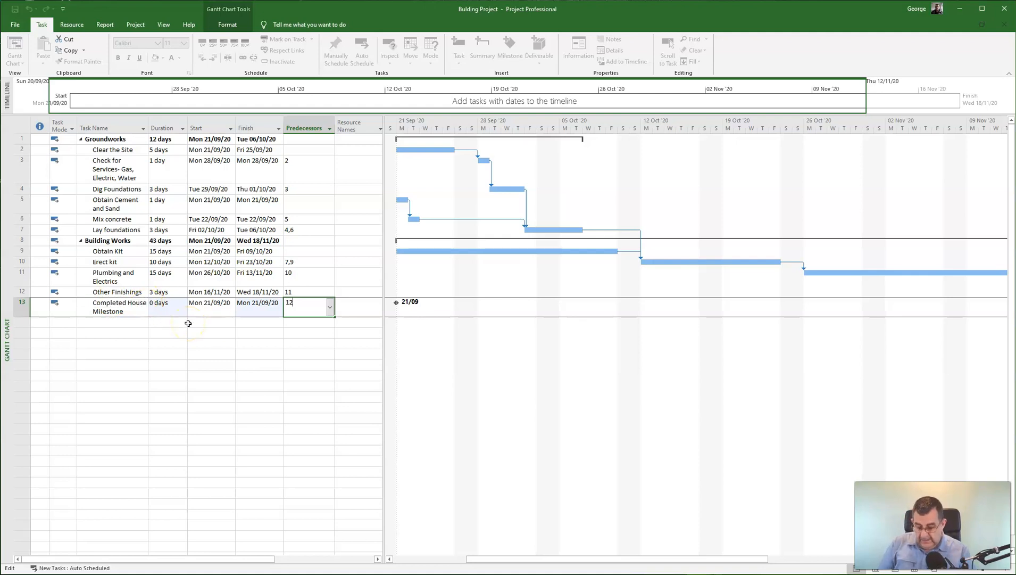
pyautogui.press('Return')
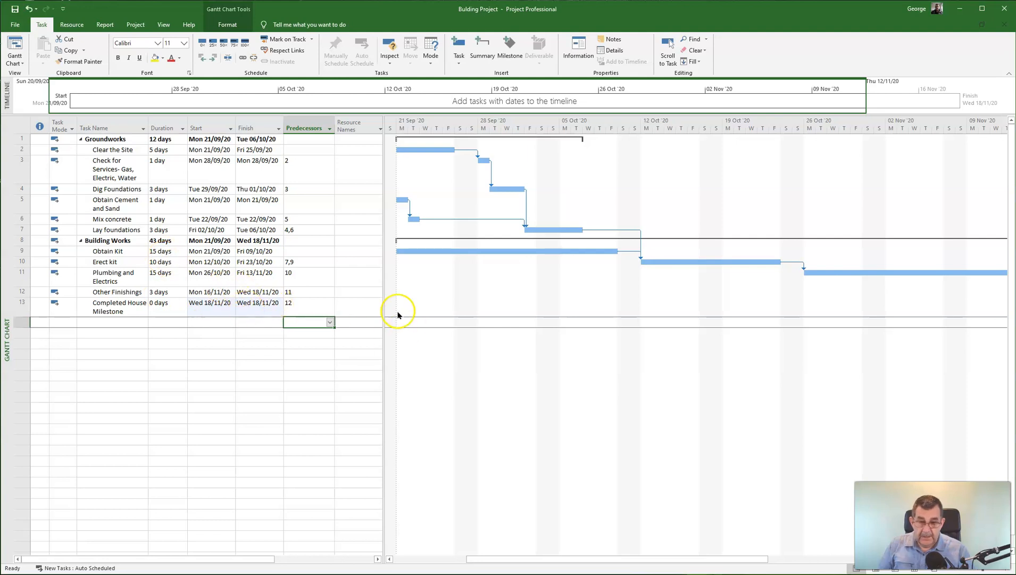
pyautogui.moveTo(643, 558); pyautogui.dragTo(800, 569)
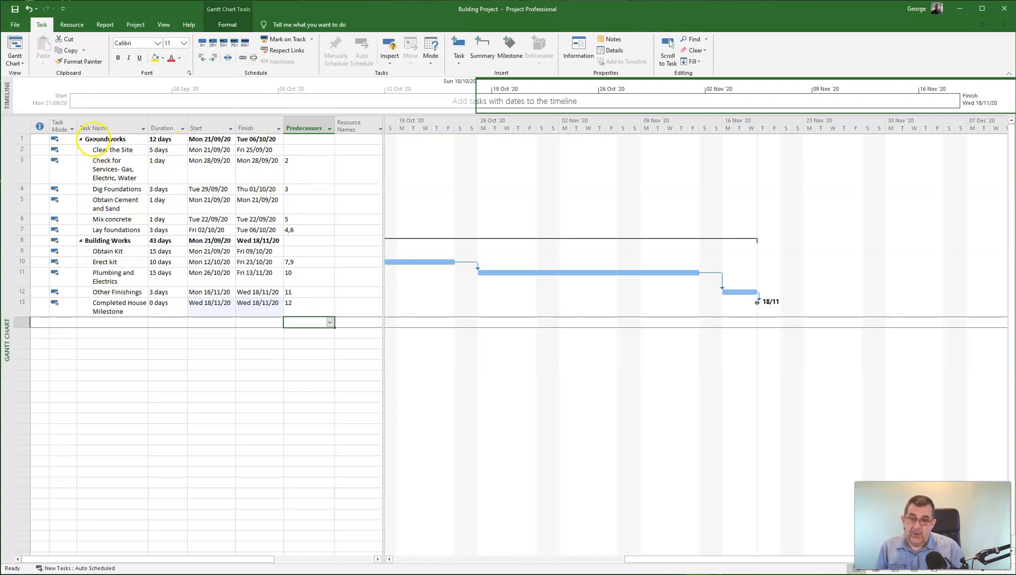
# - Insert a new row 8 above Building Works and name it 'Groundworks Milestone'
pyautogui.click(113, 241)
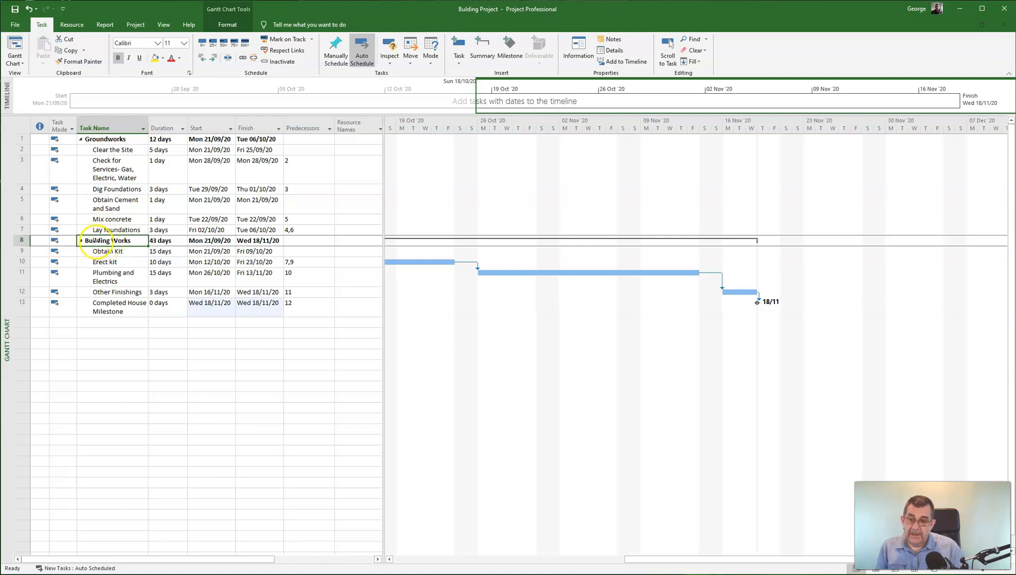
pyautogui.rightClick(101, 242)
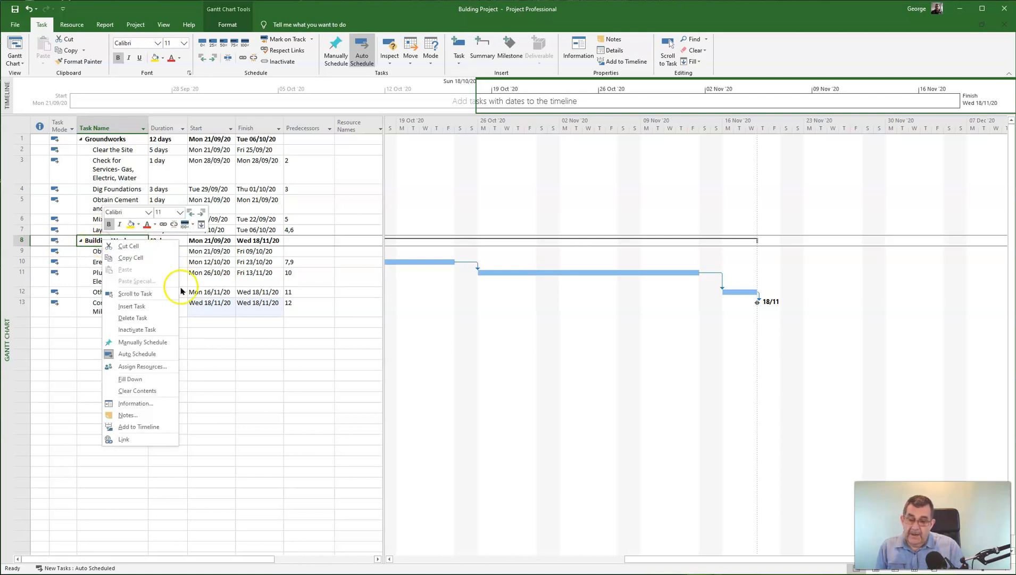
pyautogui.click(143, 305)
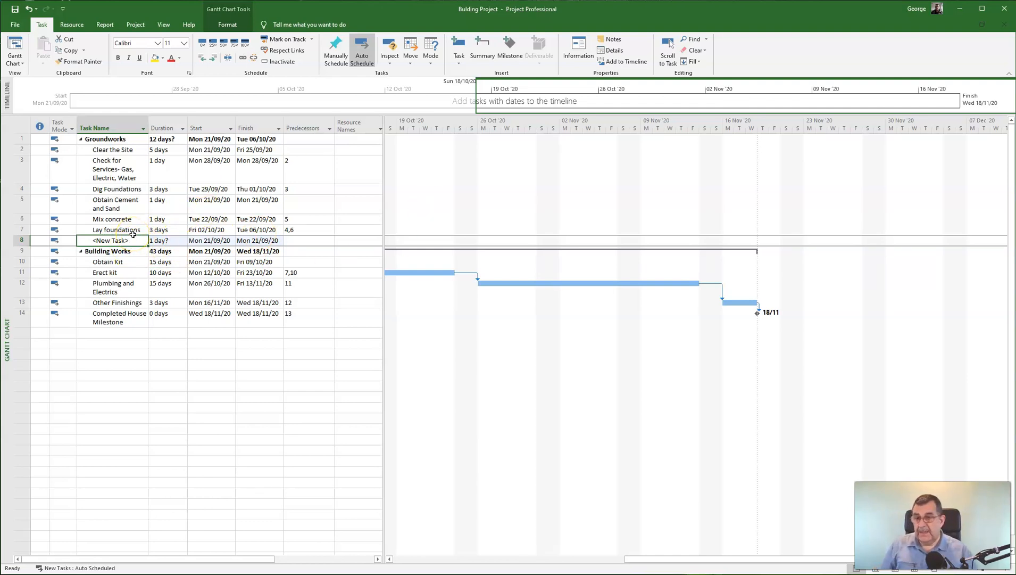
pyautogui.click(124, 242)
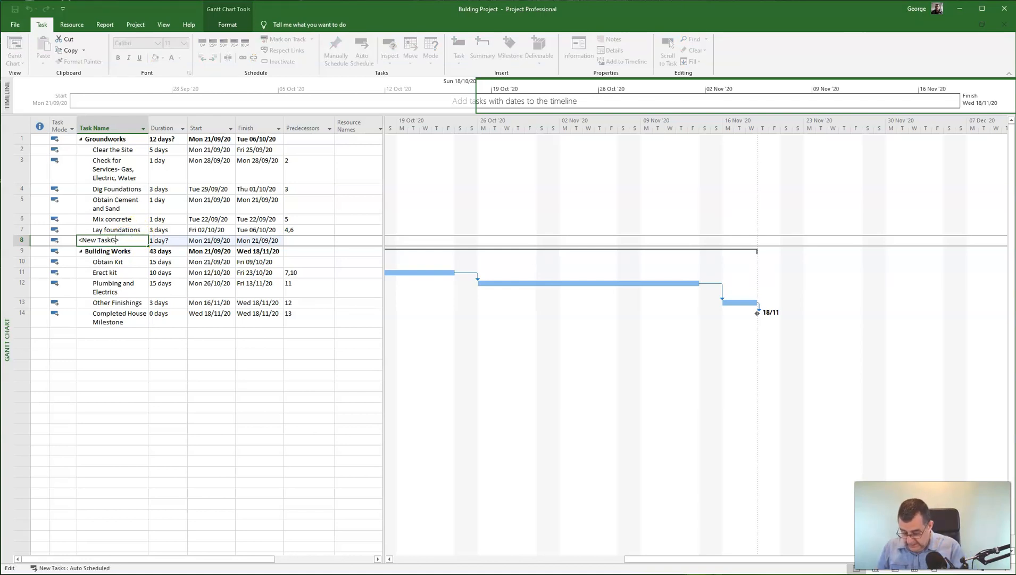
pyautogui.write('Groundworks Milestone')
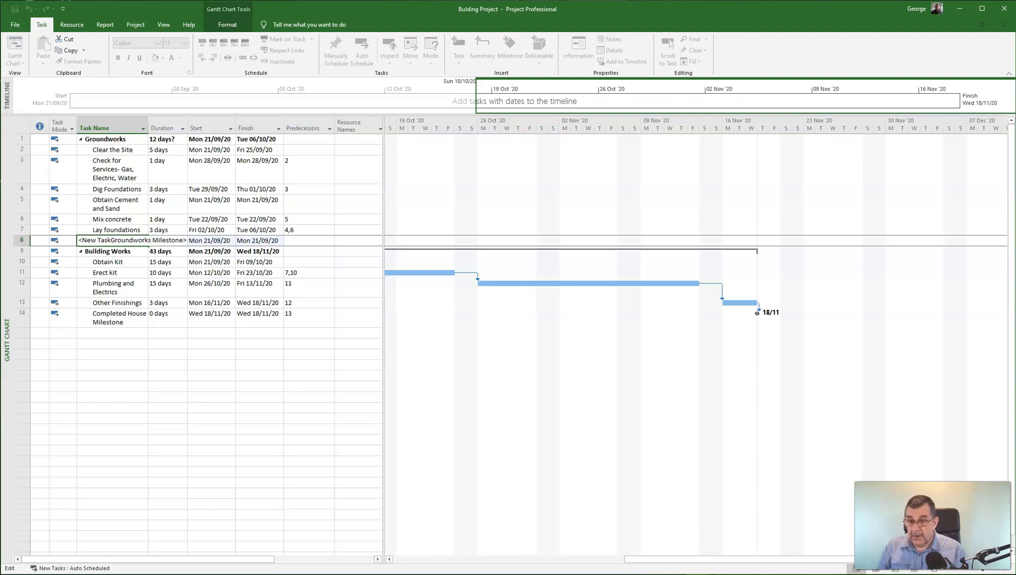
pyautogui.click(112, 240)
pyautogui.press('BackSpace')
pyautogui.press('BackSpace')
pyautogui.press('BackSpace')
pyautogui.press('BackSpace')
pyautogui.press('BackSpace')
pyautogui.press('BackSpace')
pyautogui.press('BackSpace')
pyautogui.press('BackSpace')
pyautogui.press('BackSpace')
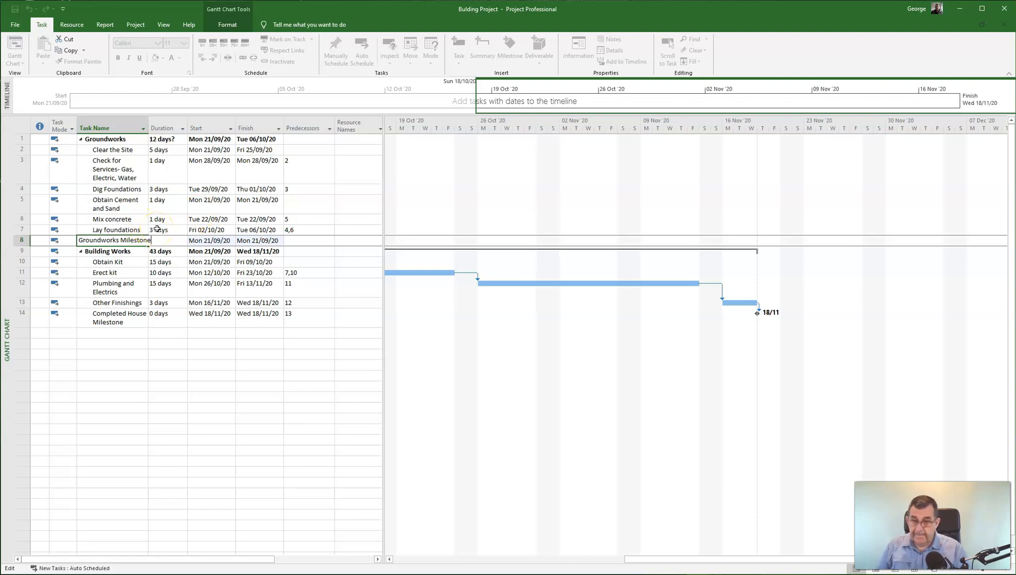
pyautogui.press('Return')
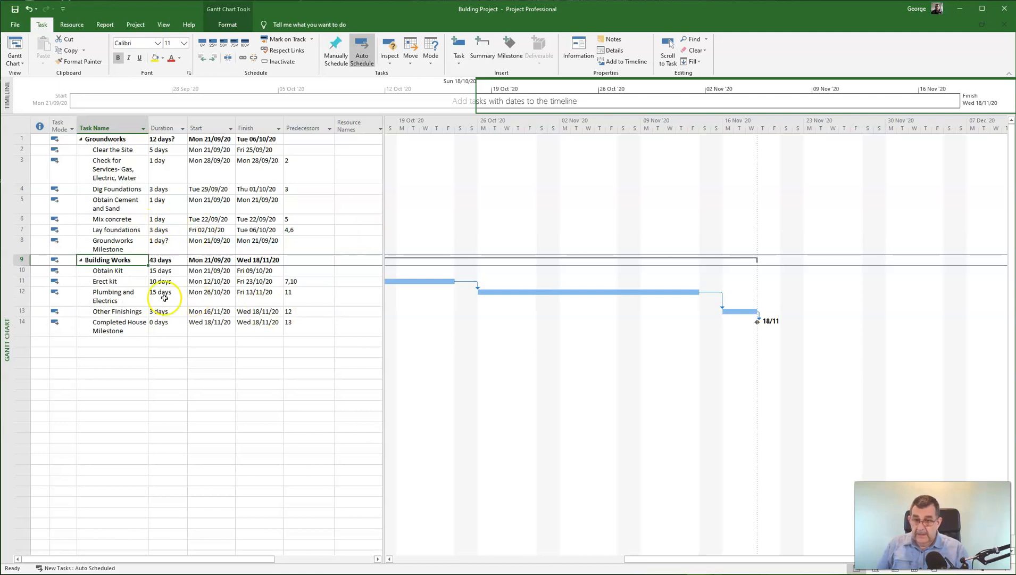
# - Set Groundworks Milestone's duration to 0 days, turning it into a milestone
pyautogui.click(165, 245)
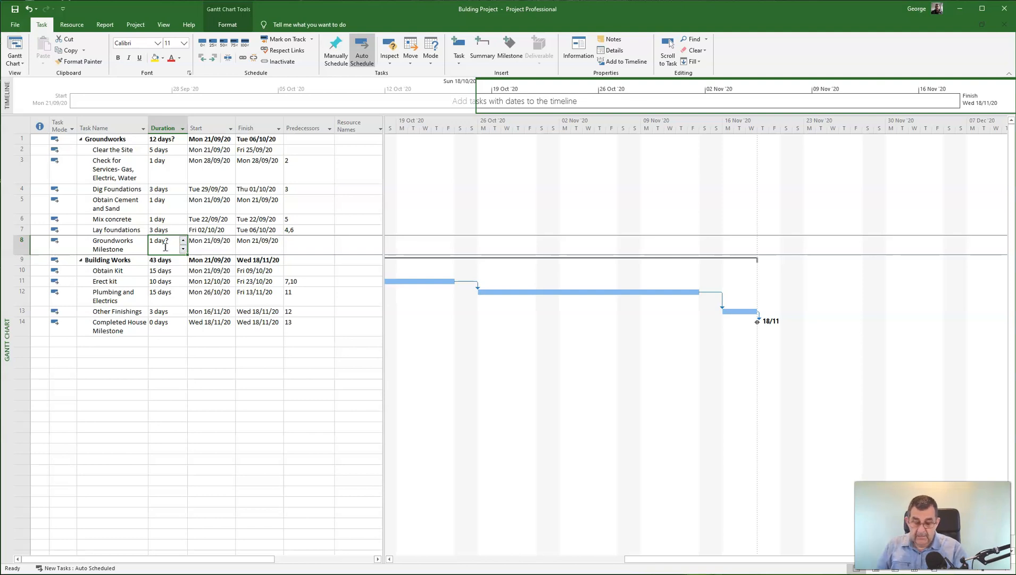
pyautogui.write('0')
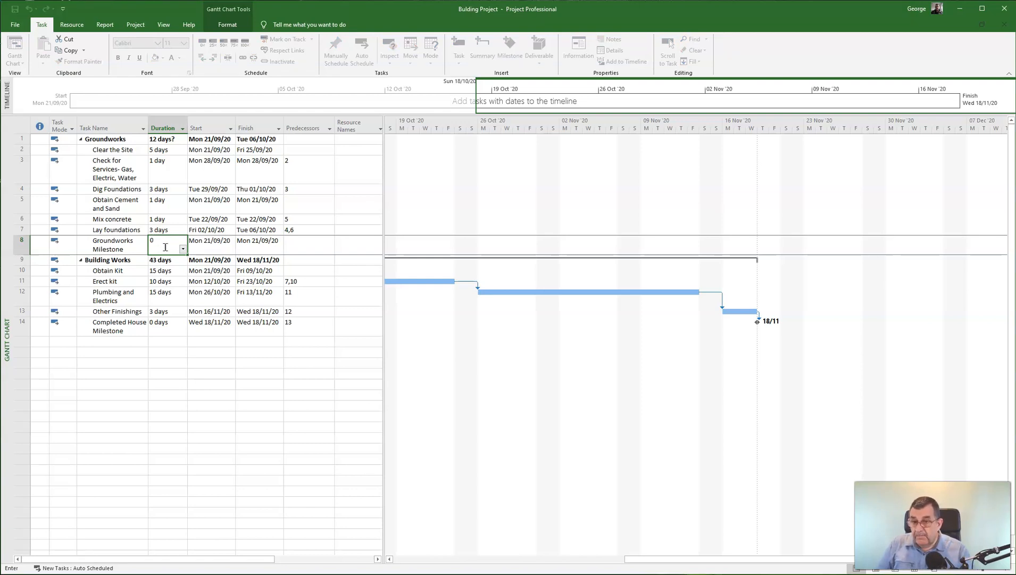
pyautogui.press('Return')
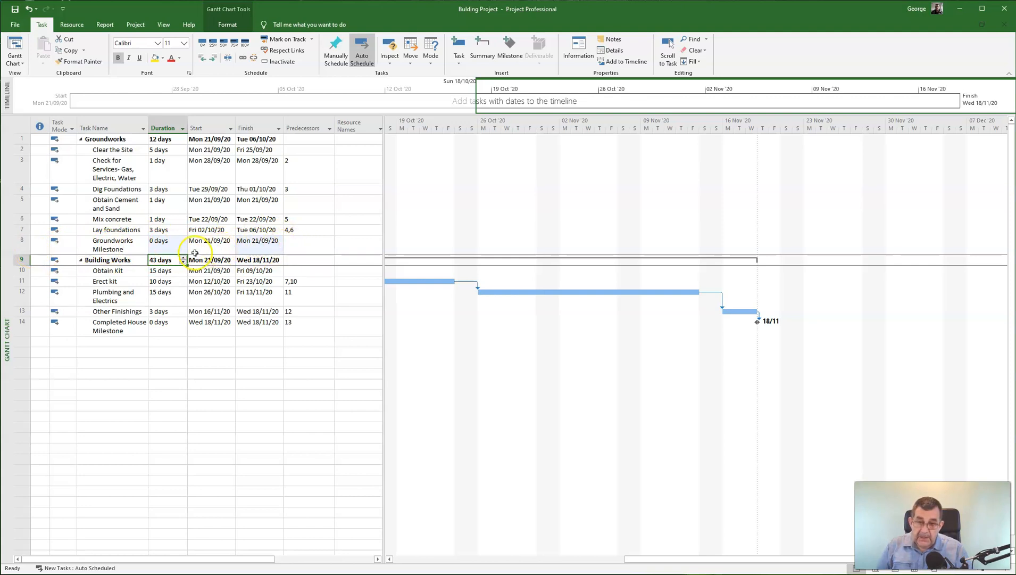
pyautogui.moveTo(639, 560); pyautogui.dragTo(468, 567)
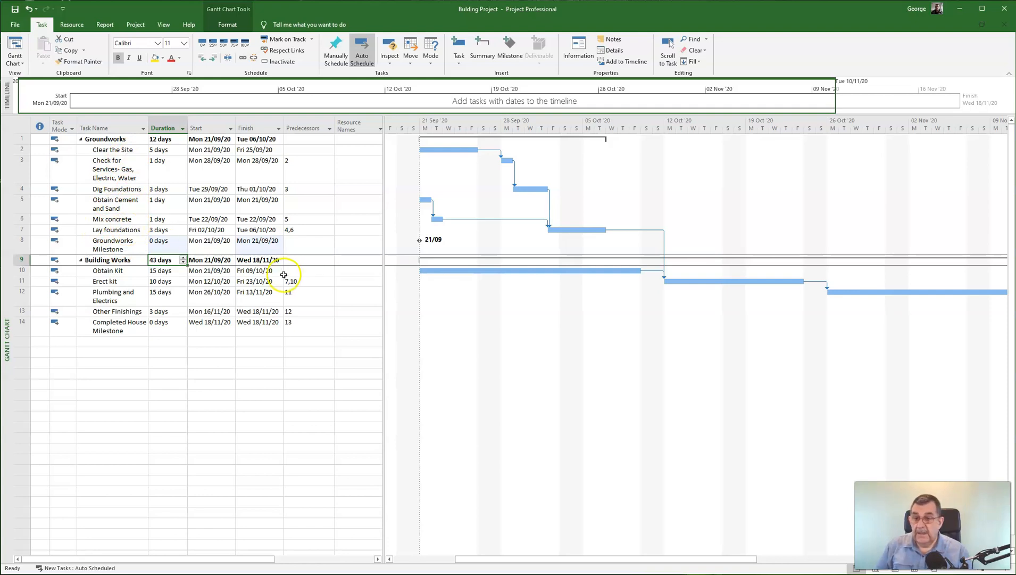
# - Make Lay foundations (task 7) the predecessor of Groundworks Milestone, placing it on 06/10/20
pyautogui.click(317, 246)
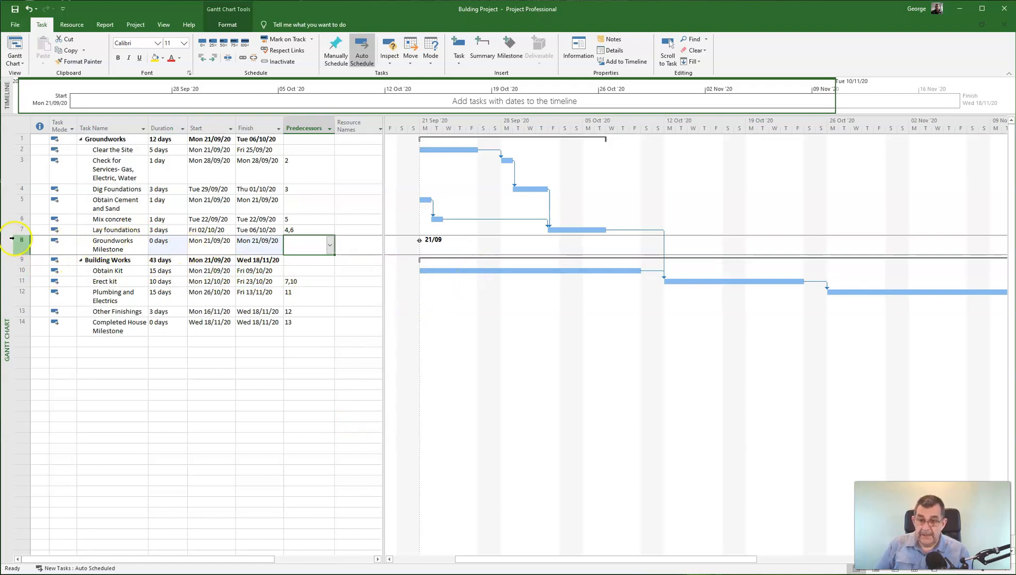
pyautogui.click(306, 243)
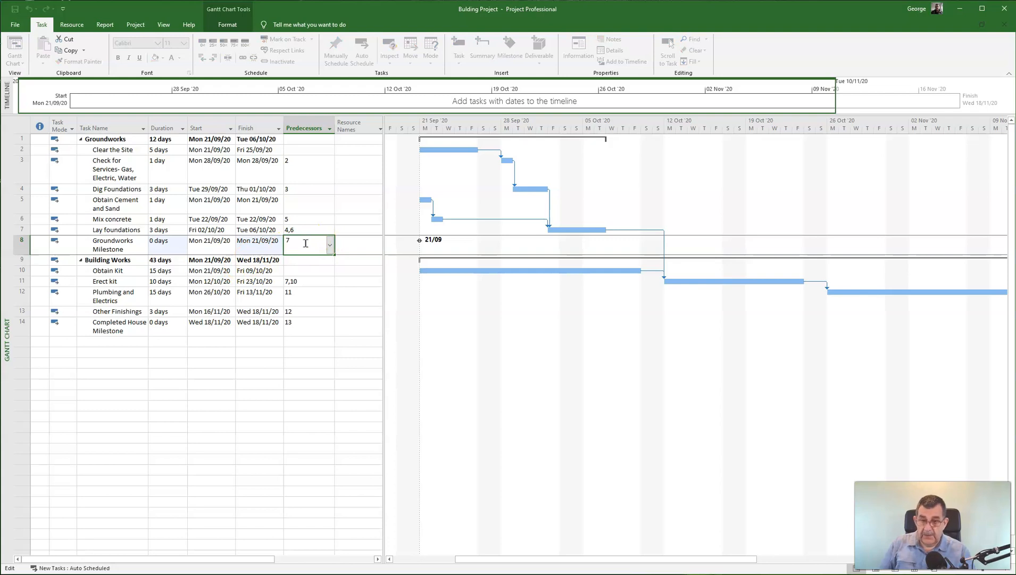
pyautogui.press('Return')
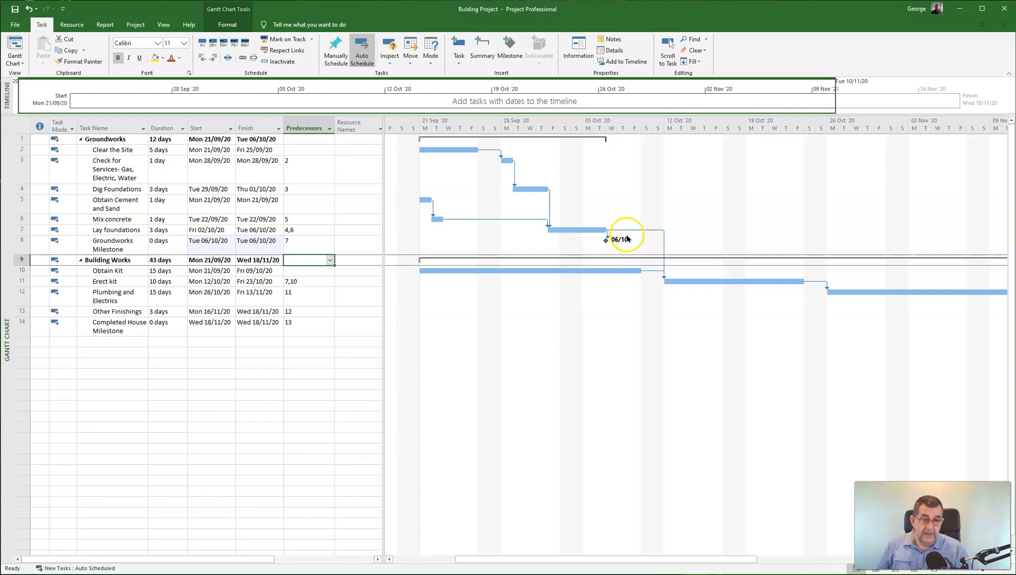
pyautogui.click(105, 248)
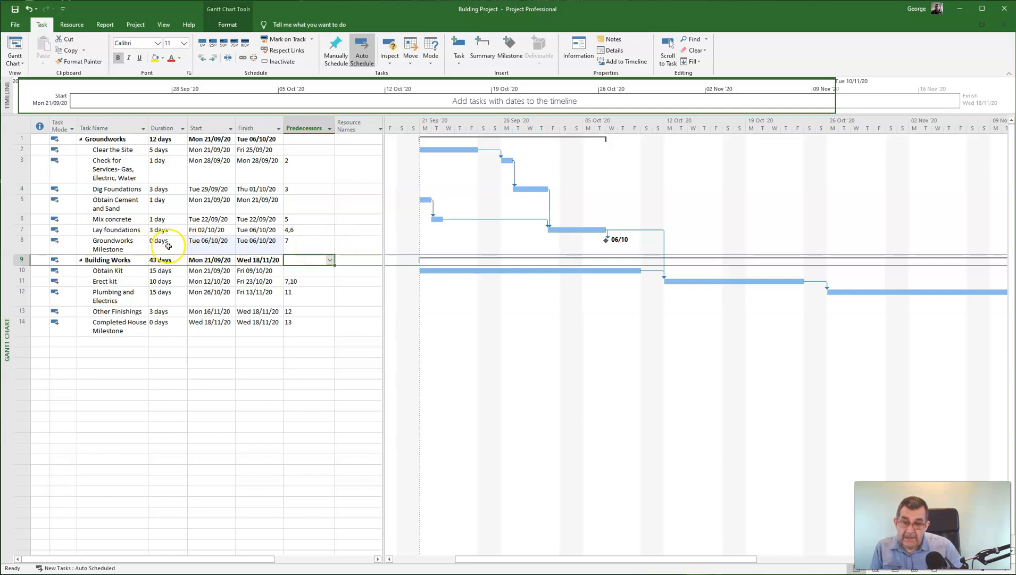
pyautogui.click(158, 246)
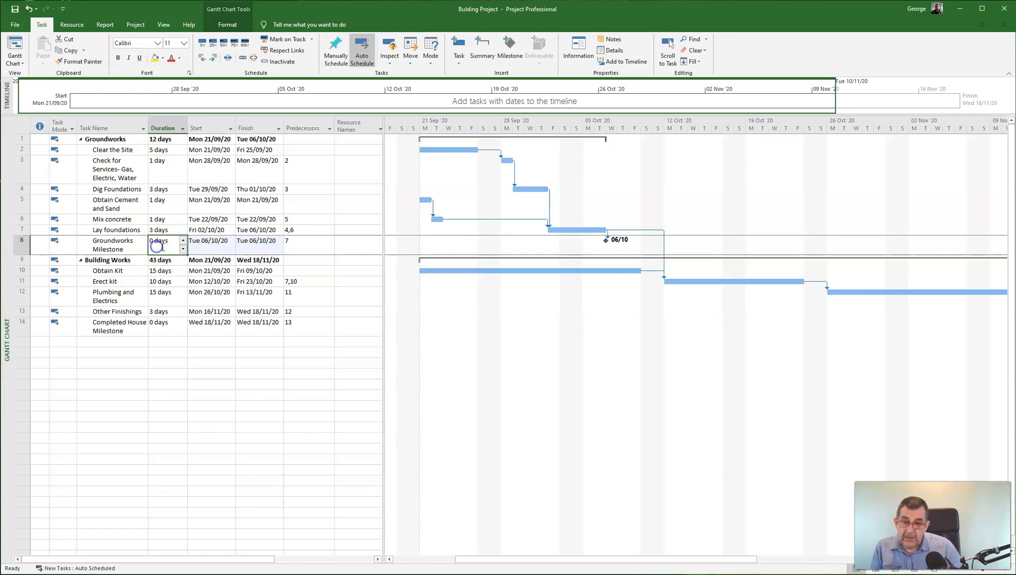
pyautogui.click(161, 326)
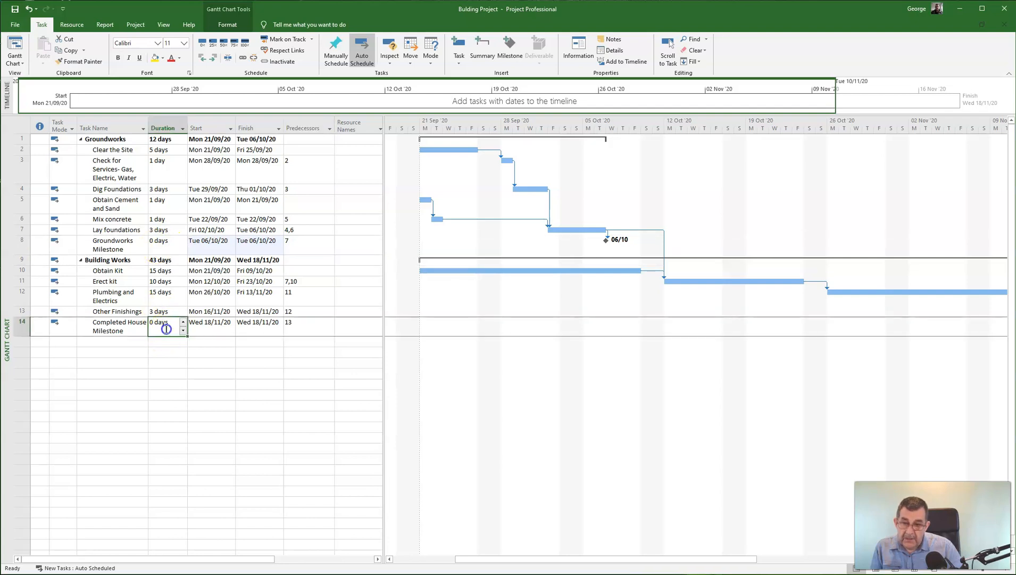